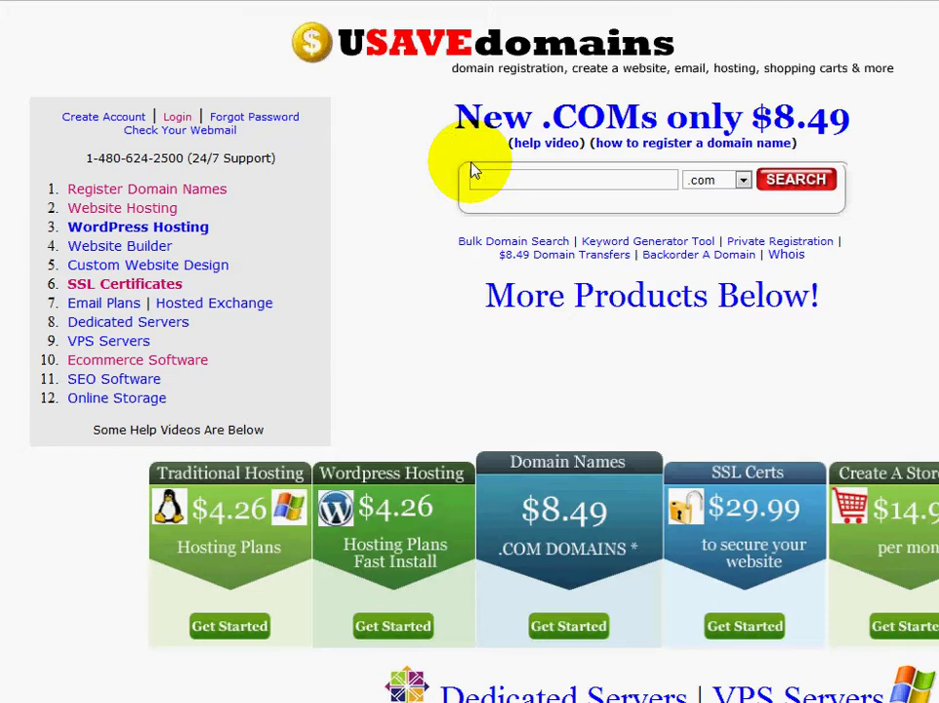
scroll(397, 175, down, 1)
scroll(397, 175, down, 1)
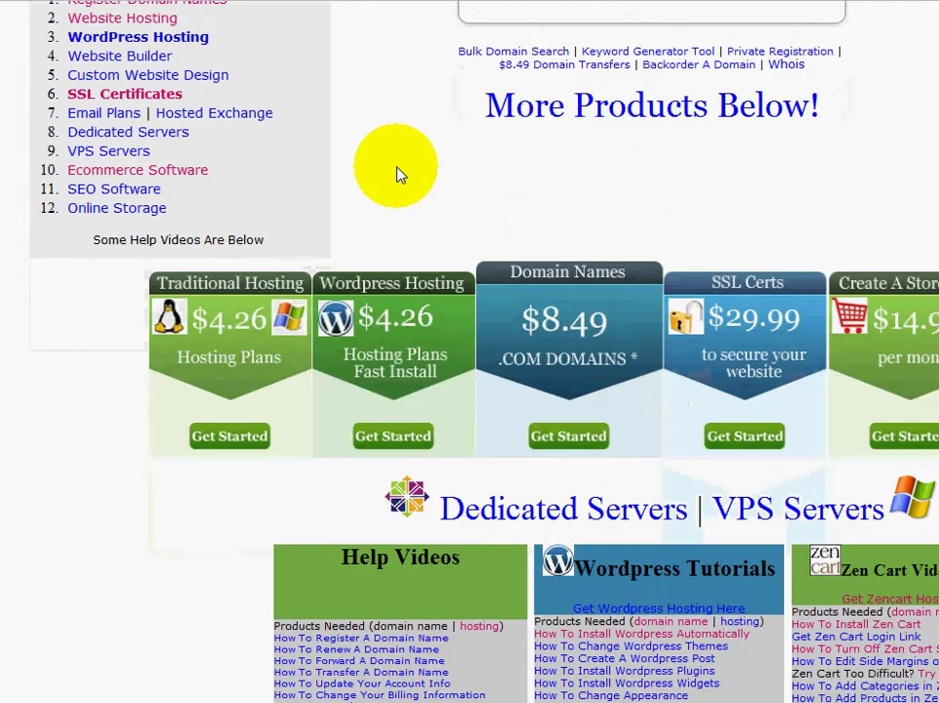
scroll(398, 176, down, 1)
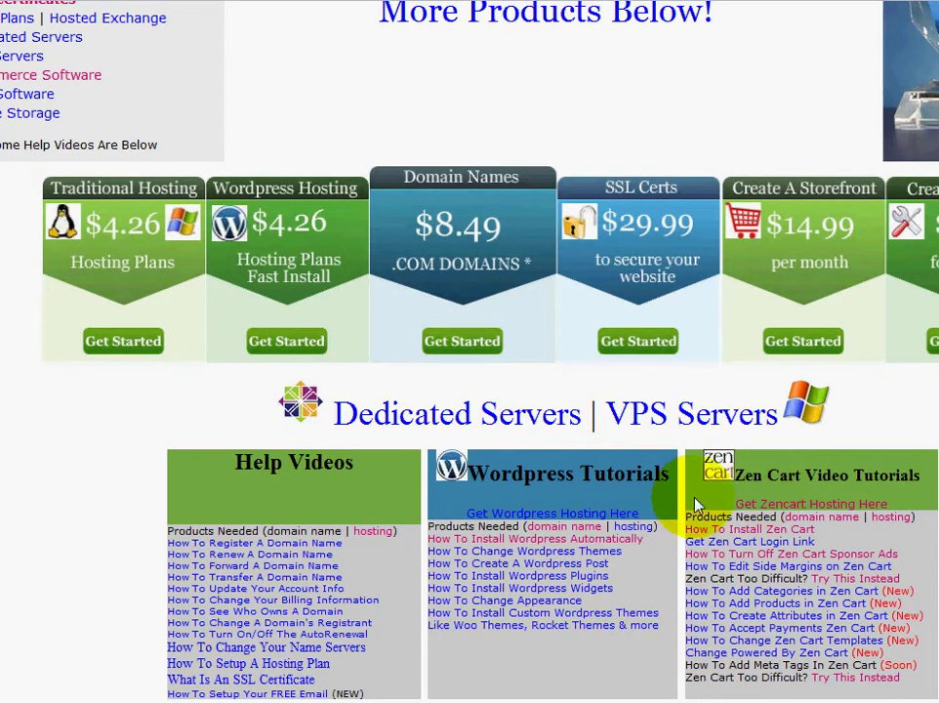
scroll(693, 502, down, 1)
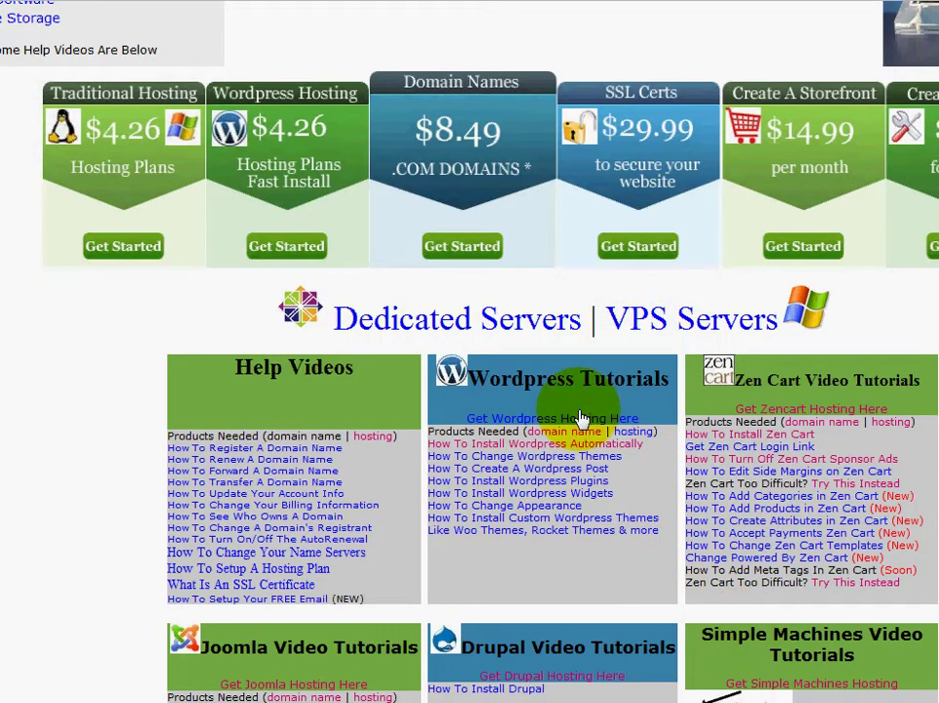
scroll(580, 416, up, 1)
scroll(581, 414, up, 1)
scroll(581, 418, up, 2)
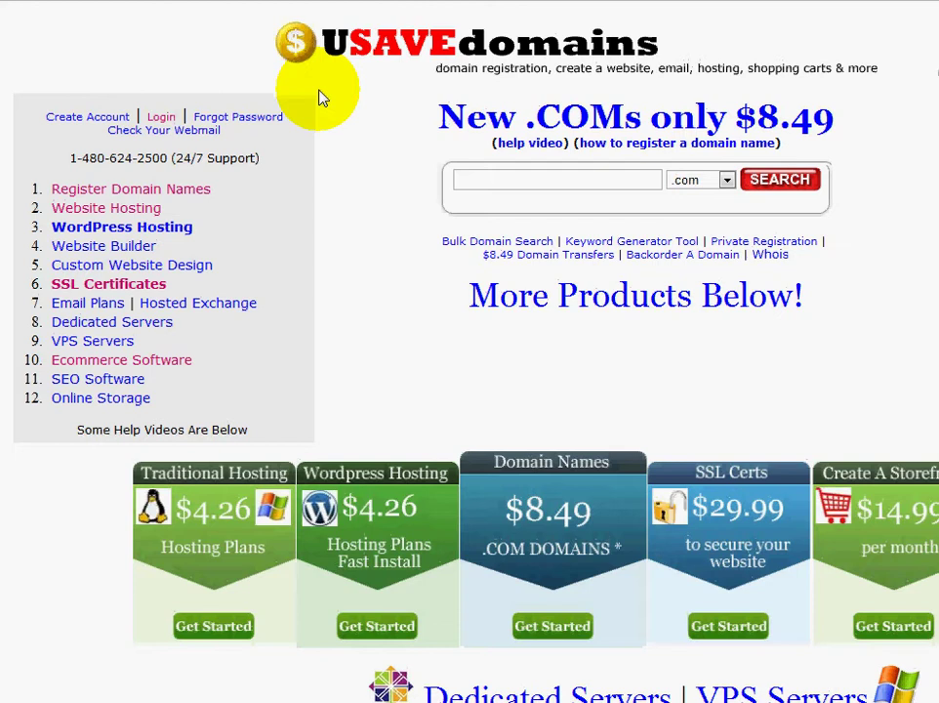
click(162, 119)
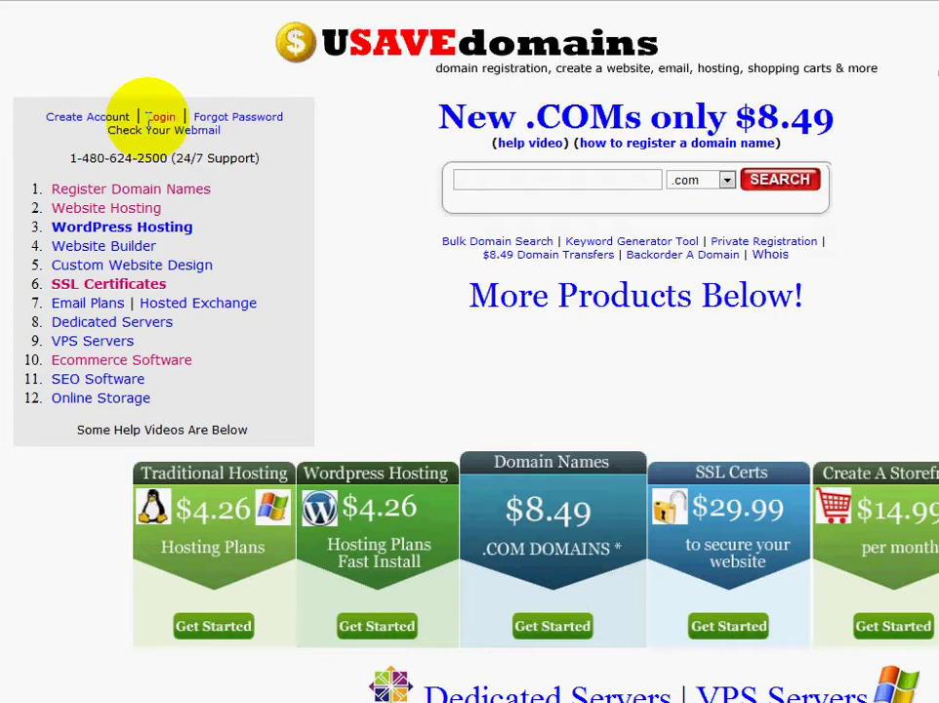
Step: From the account manager, launch WebSite Tonight under My Products and view its welcome screen
click(155, 119)
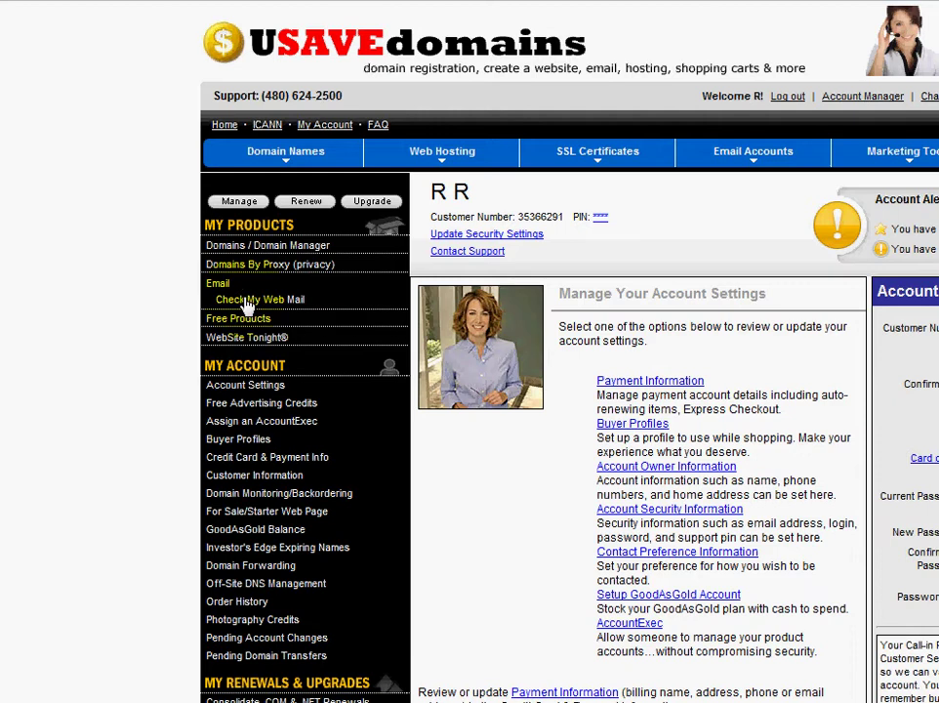
click(249, 341)
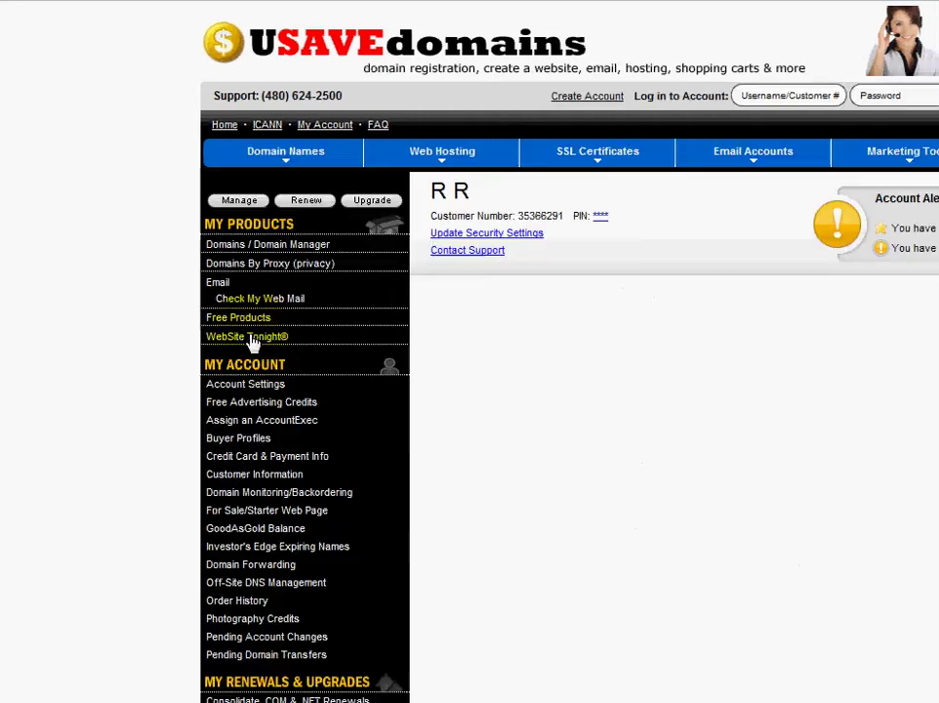
scroll(698, 262, down, 5)
scroll(698, 261, down, 7)
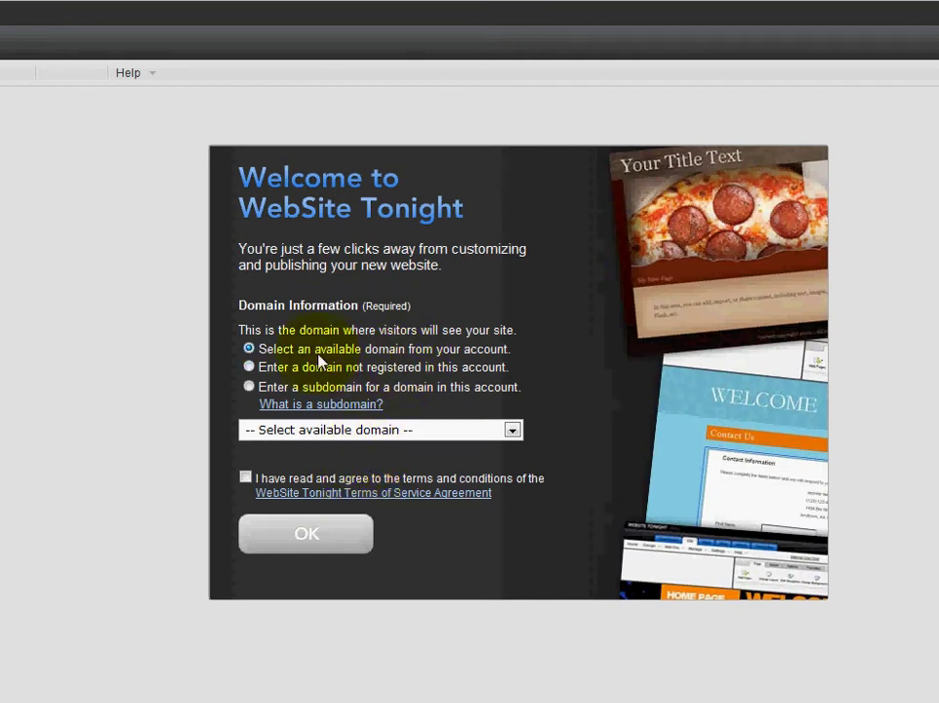
Step: Select USAVEDOMAINS.INFO as the site's domain, accept the terms of service, and confirm
click(513, 430)
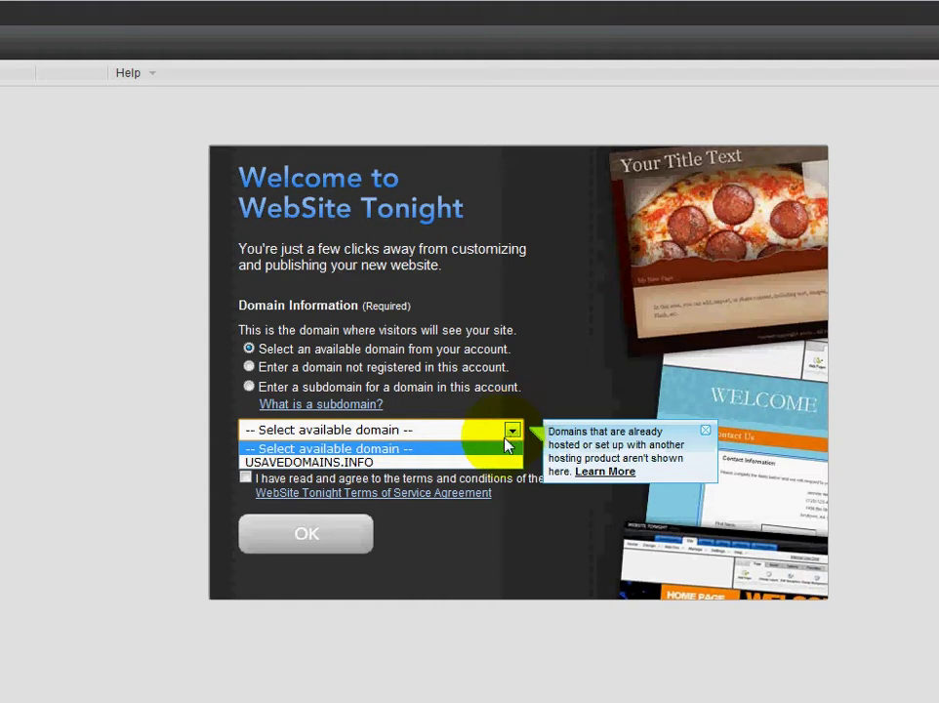
click(372, 463)
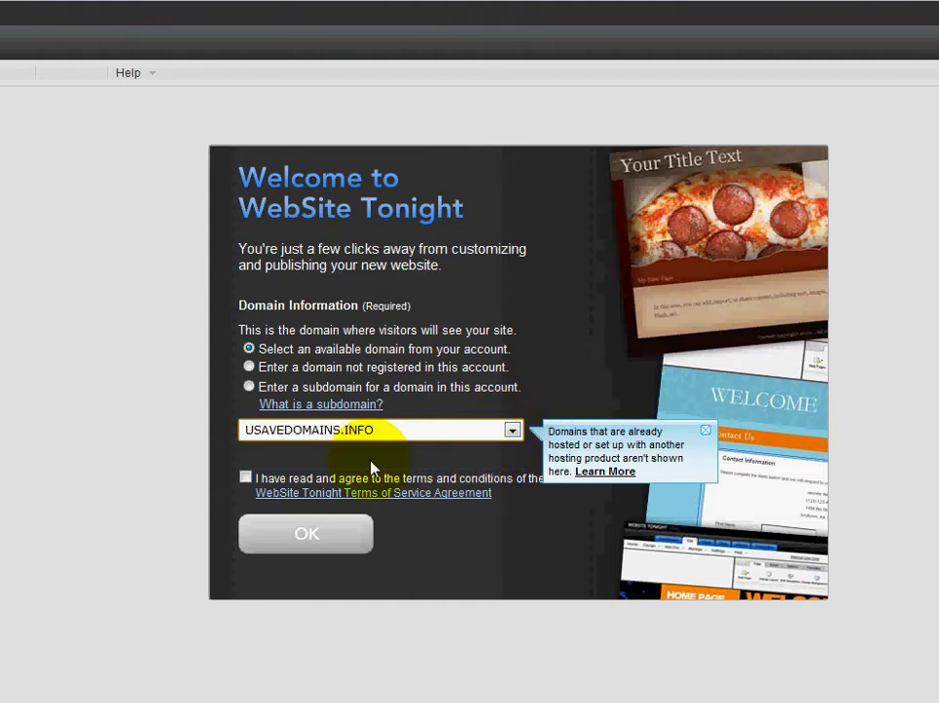
click(245, 478)
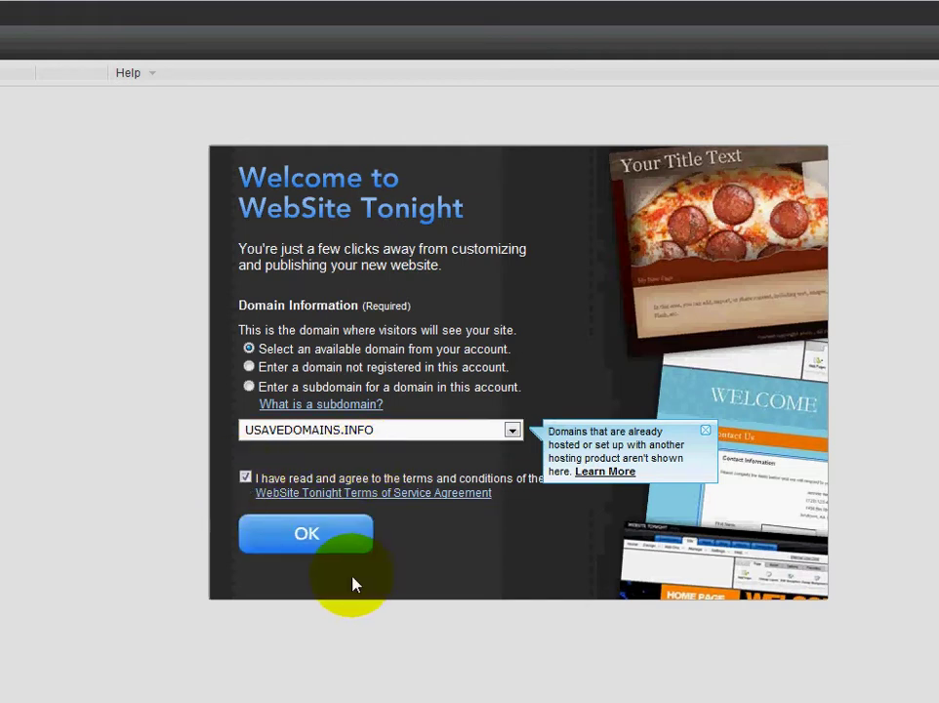
click(308, 534)
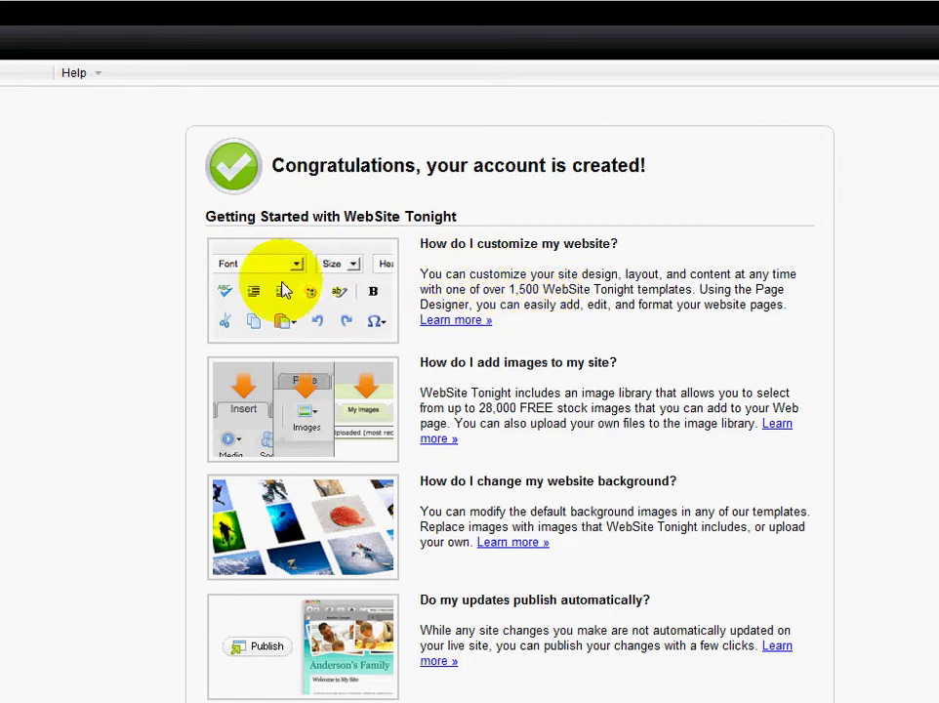
Step: Scroll down the congratulations page and choose Get Started under Login Info
scroll(507, 299, down, 2)
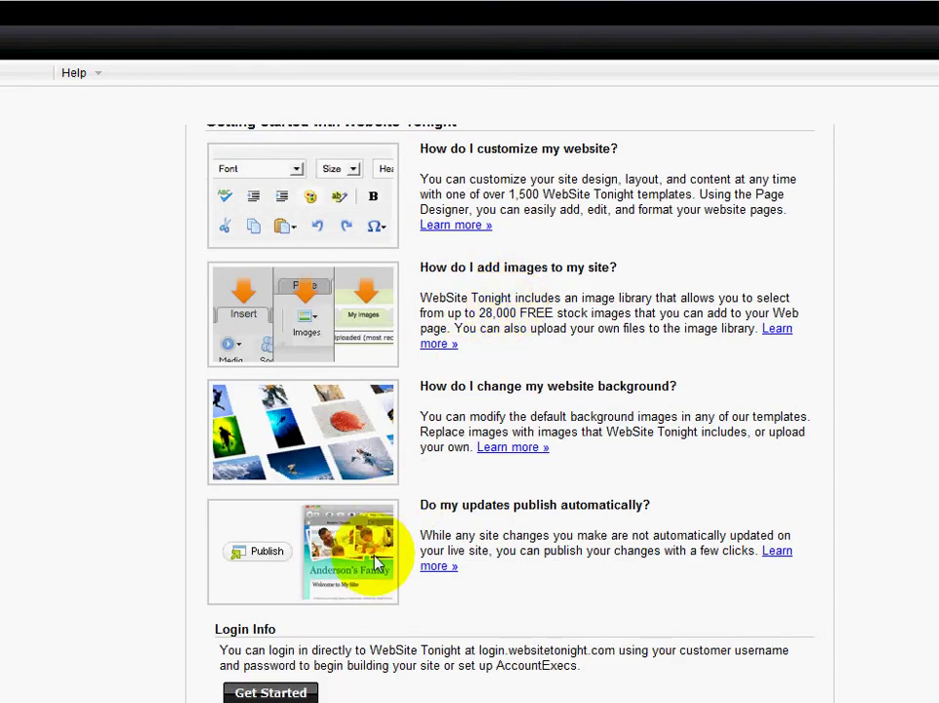
scroll(345, 535, down, 2)
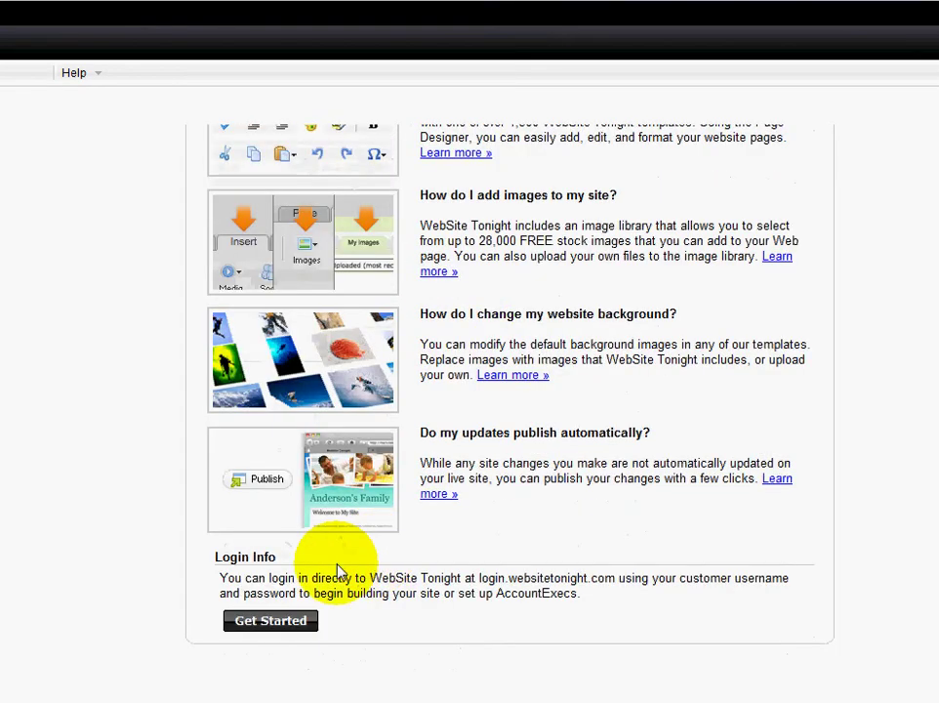
click(263, 624)
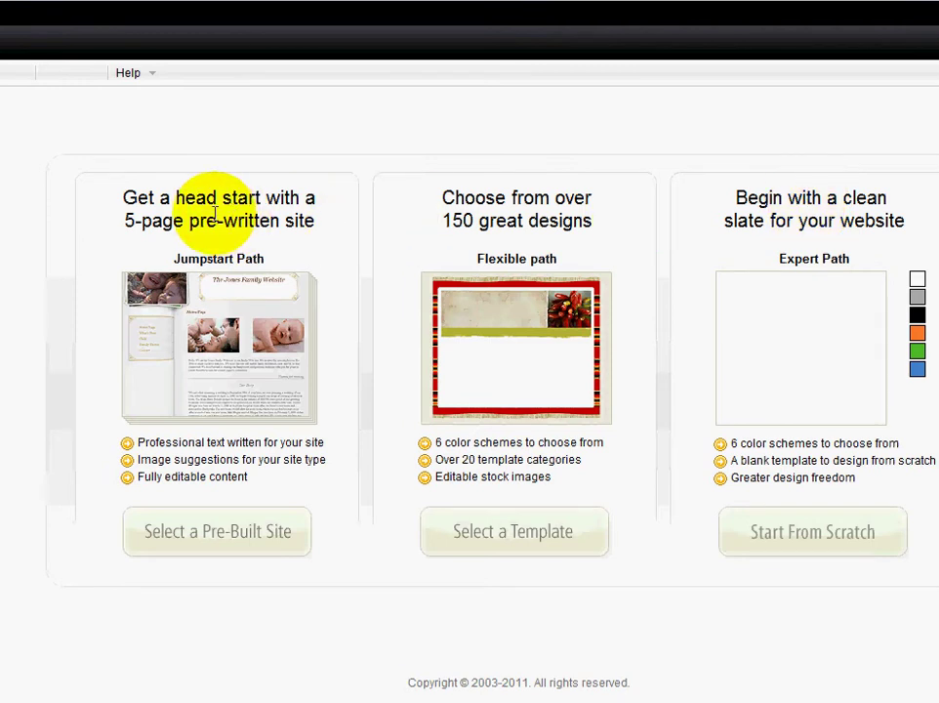
Step: Choose a pre-written site in category Business and Services, group Real Estate, focus Architecture
click(207, 534)
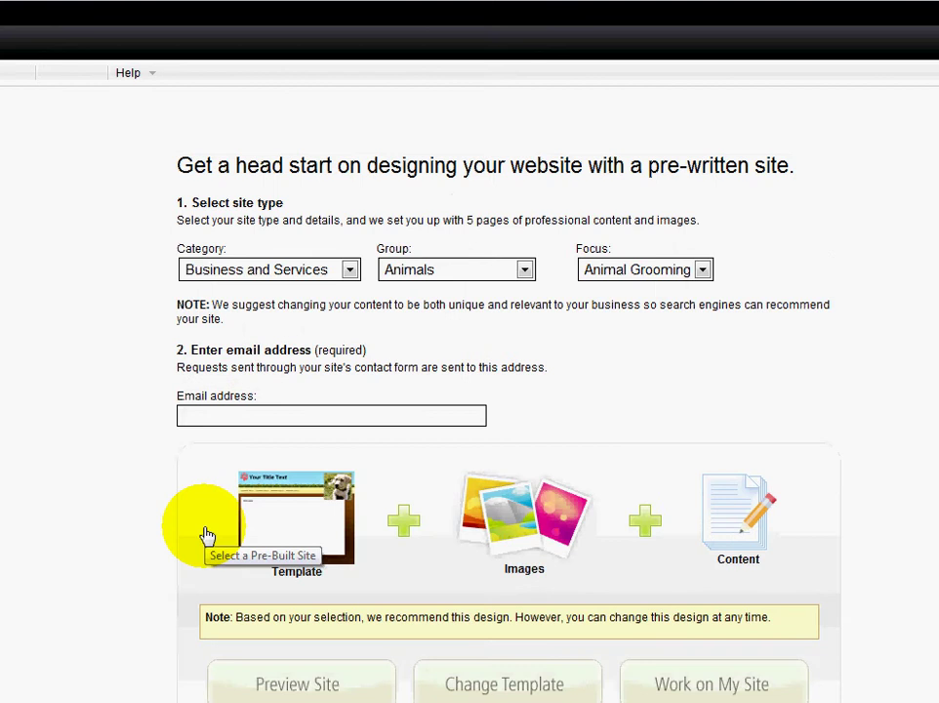
click(297, 271)
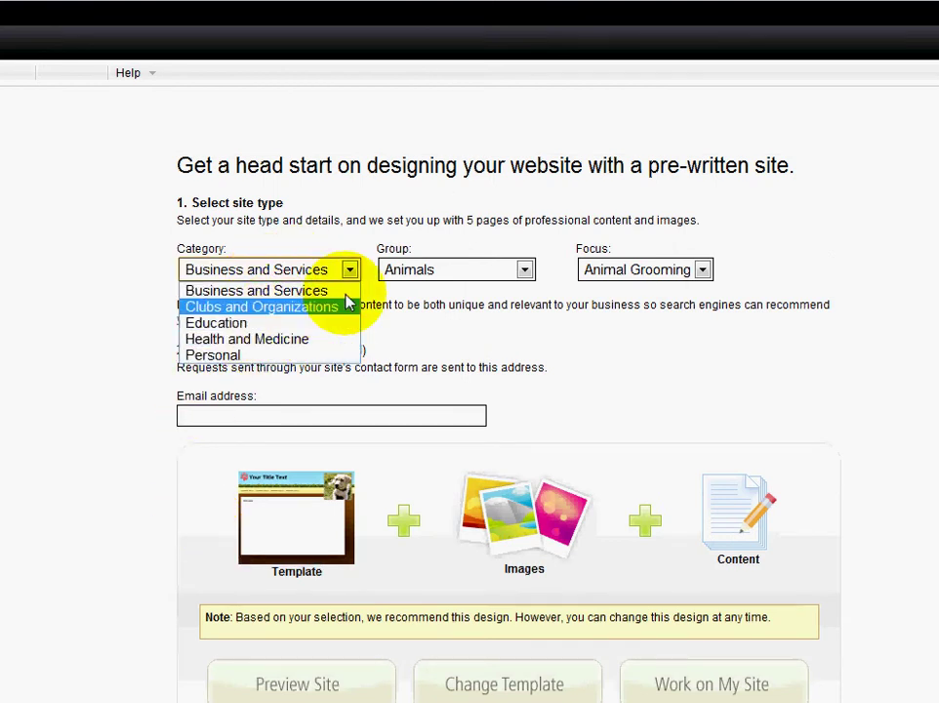
click(409, 276)
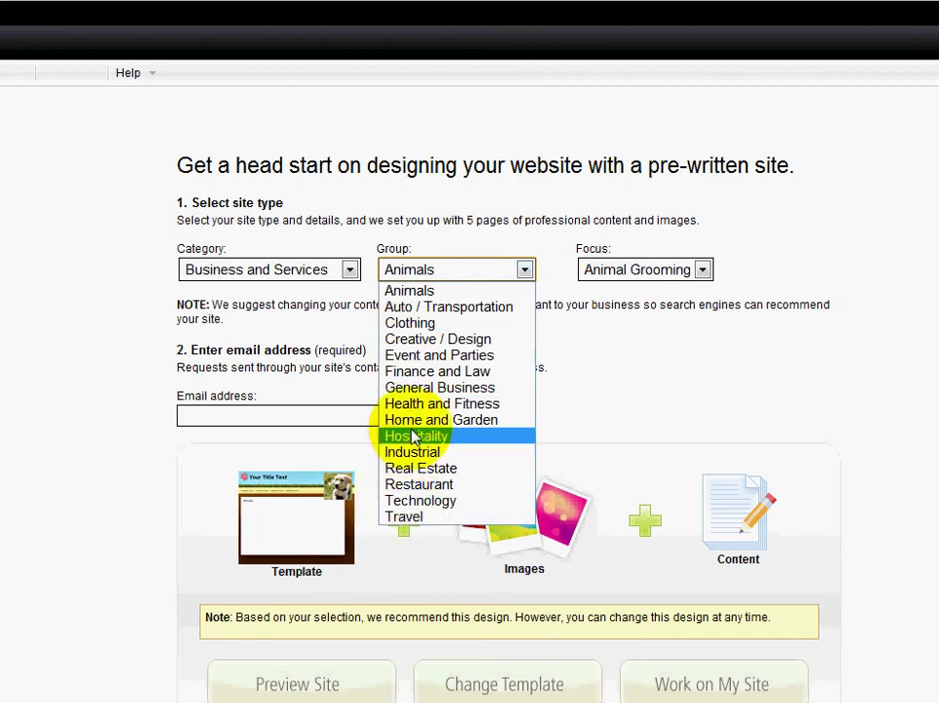
click(608, 271)
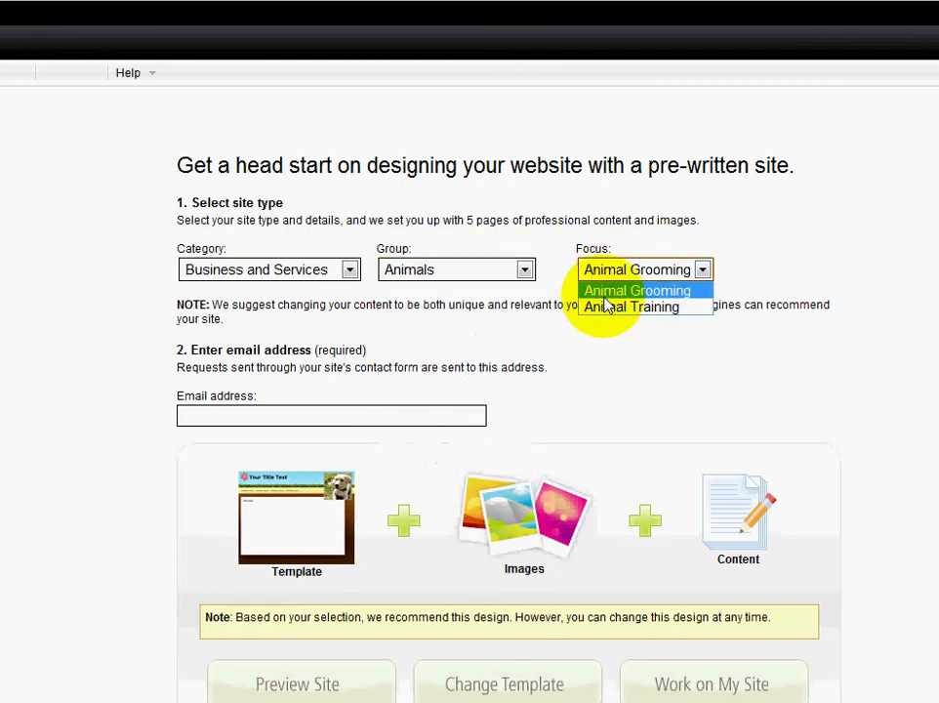
click(349, 271)
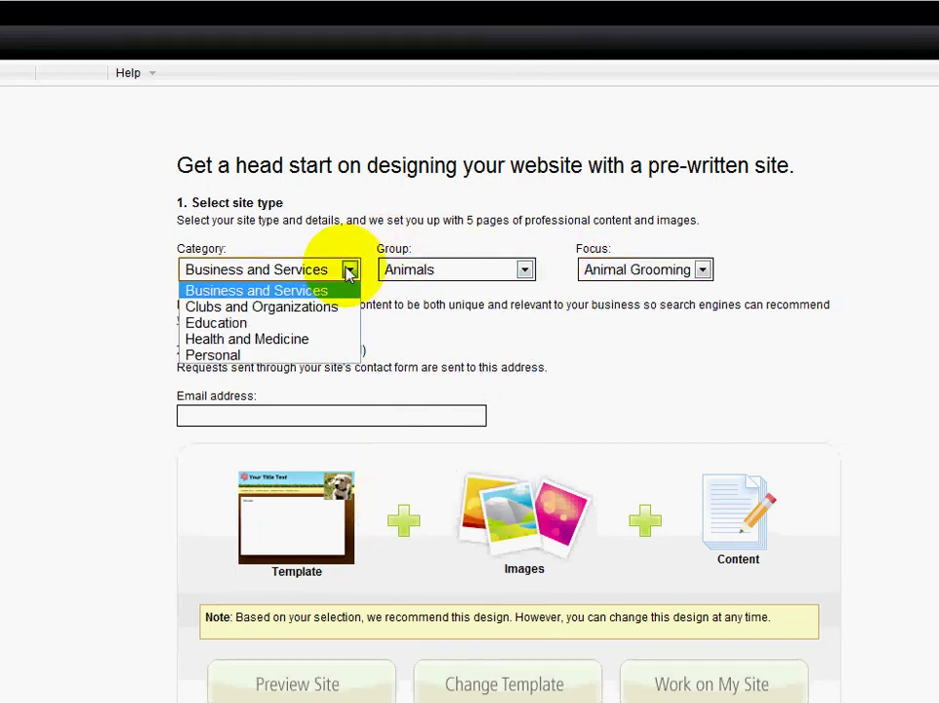
click(427, 273)
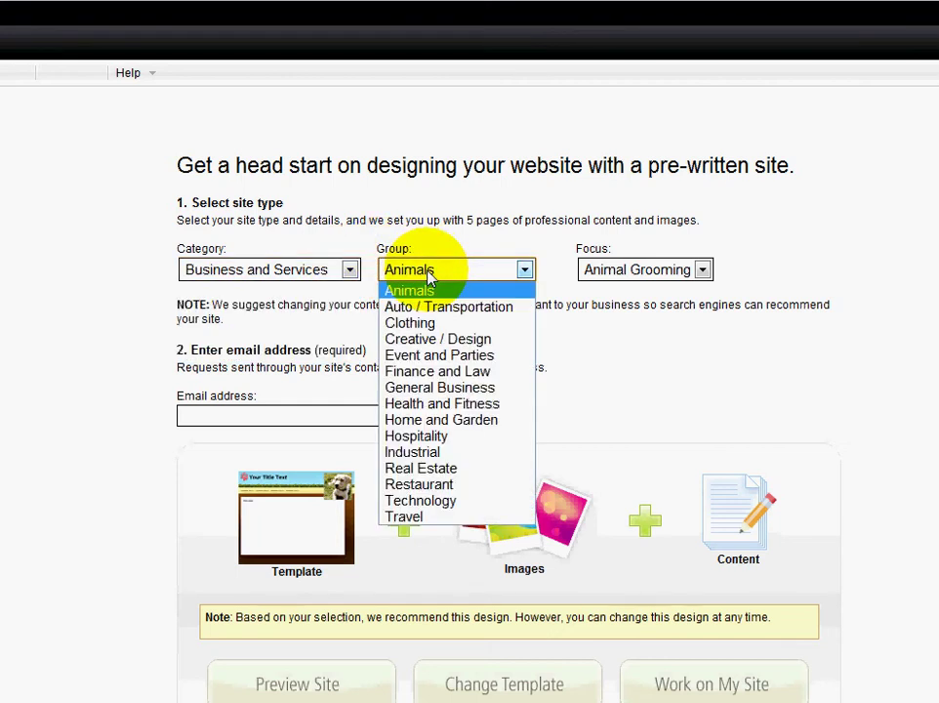
click(410, 468)
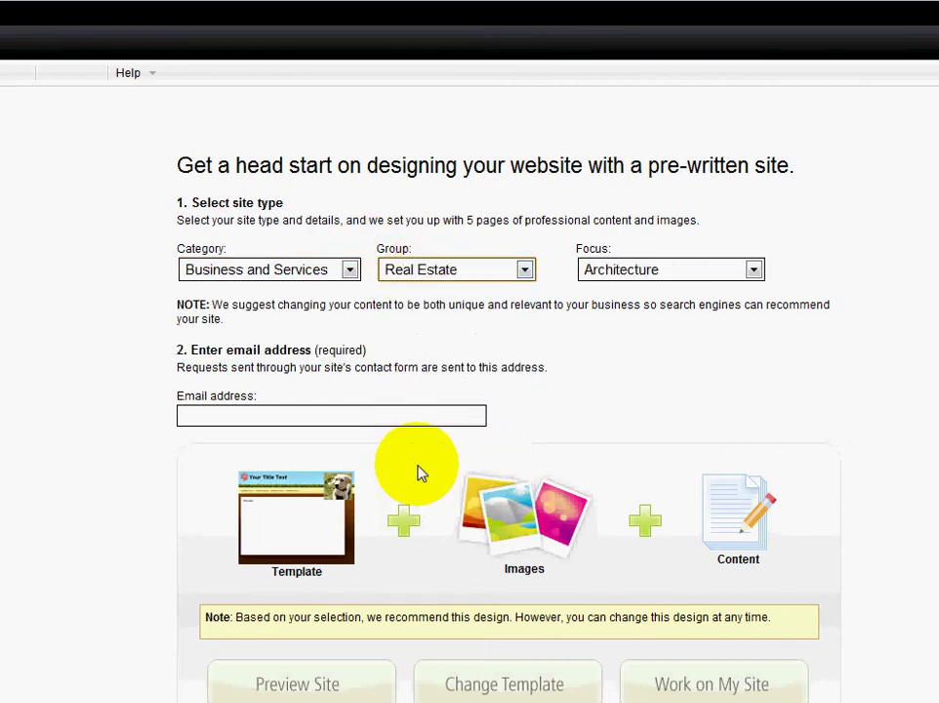
Step: Enter the contact email address and create the pre-written architecture site
click(317, 415)
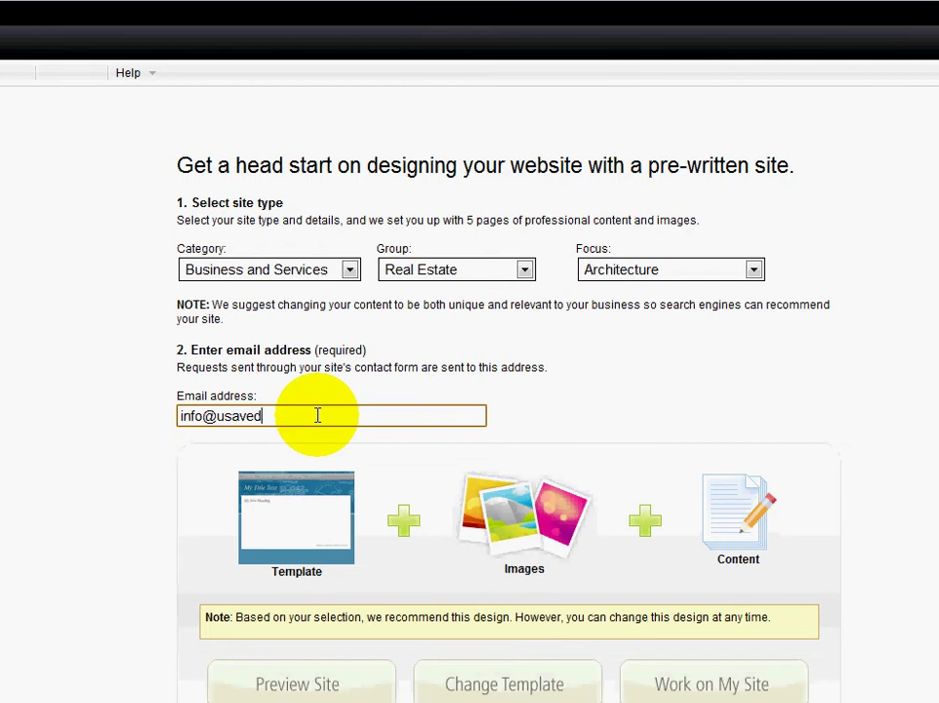
scroll(373, 466, down, 2)
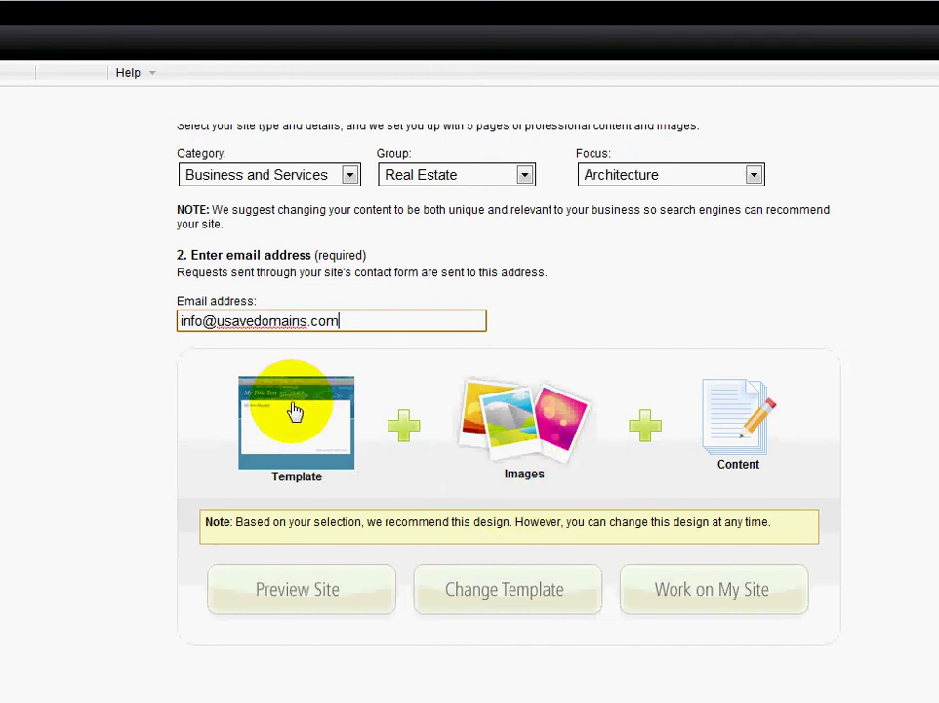
click(709, 606)
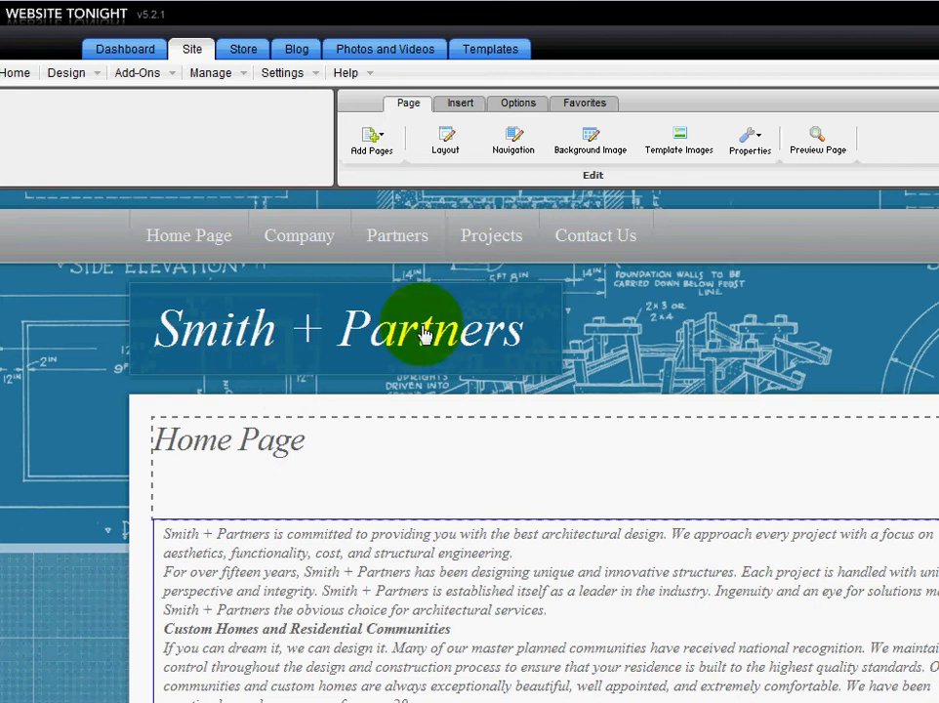
Step: Review the Smith + Partners home page, then return to the USAVEdomains account page
scroll(343, 367, down, 5)
scroll(343, 367, down, 2)
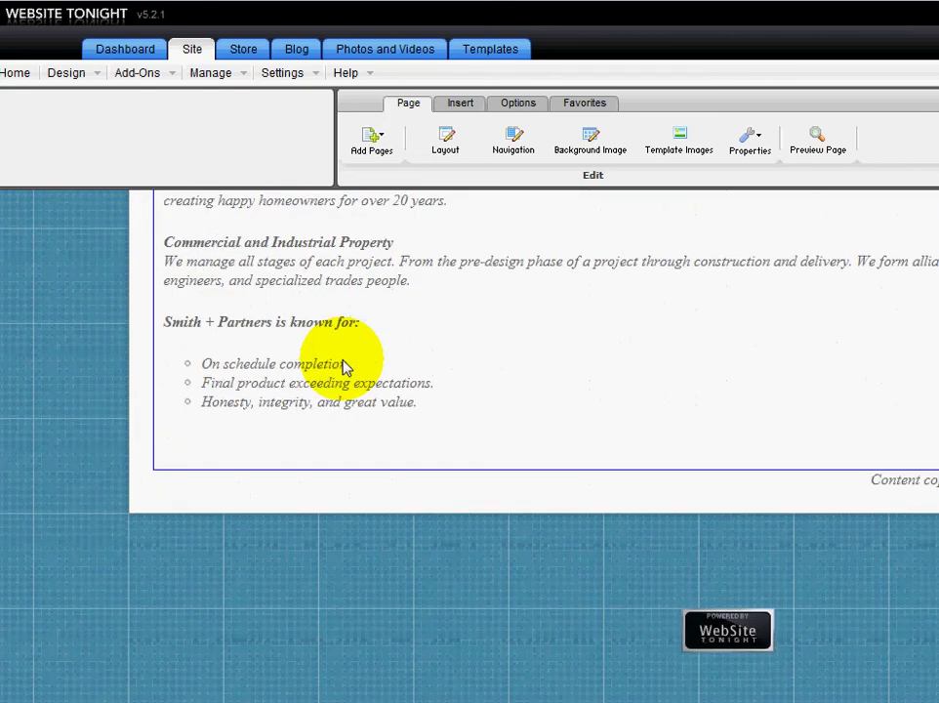
scroll(342, 366, up, 8)
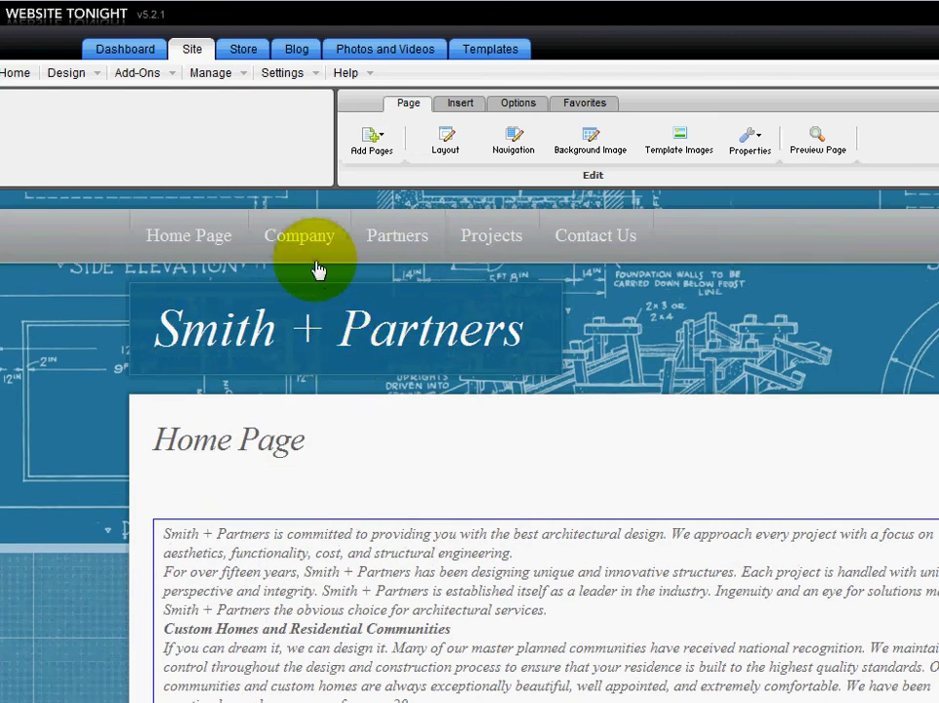
click(209, 74)
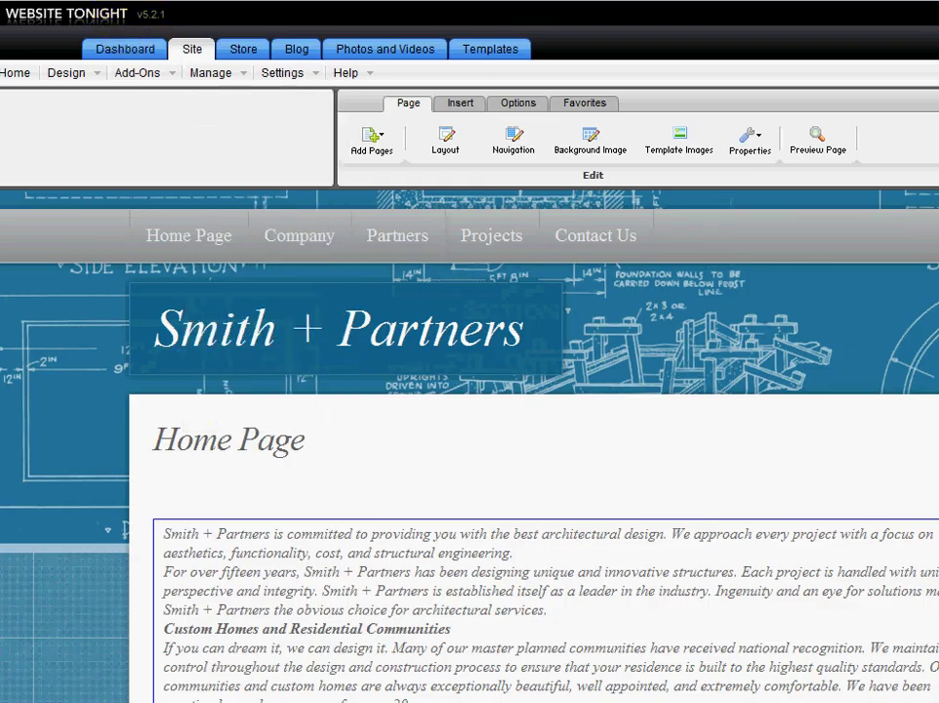
scroll(195, 146, up, 5)
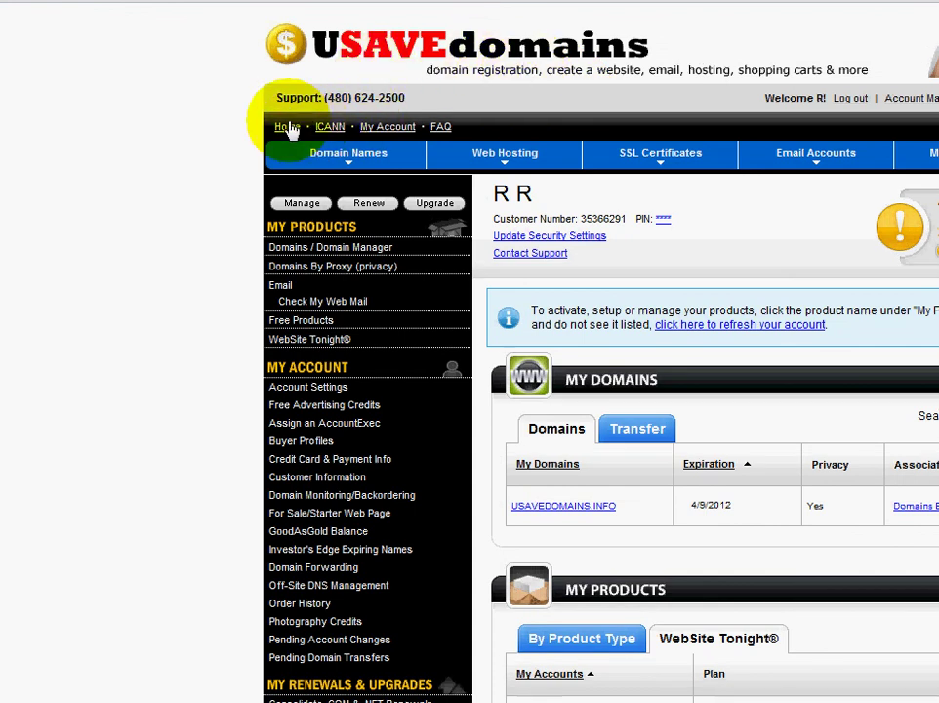
Step: Go to the USAVEdomains home page and scroll down to the help videos
click(289, 128)
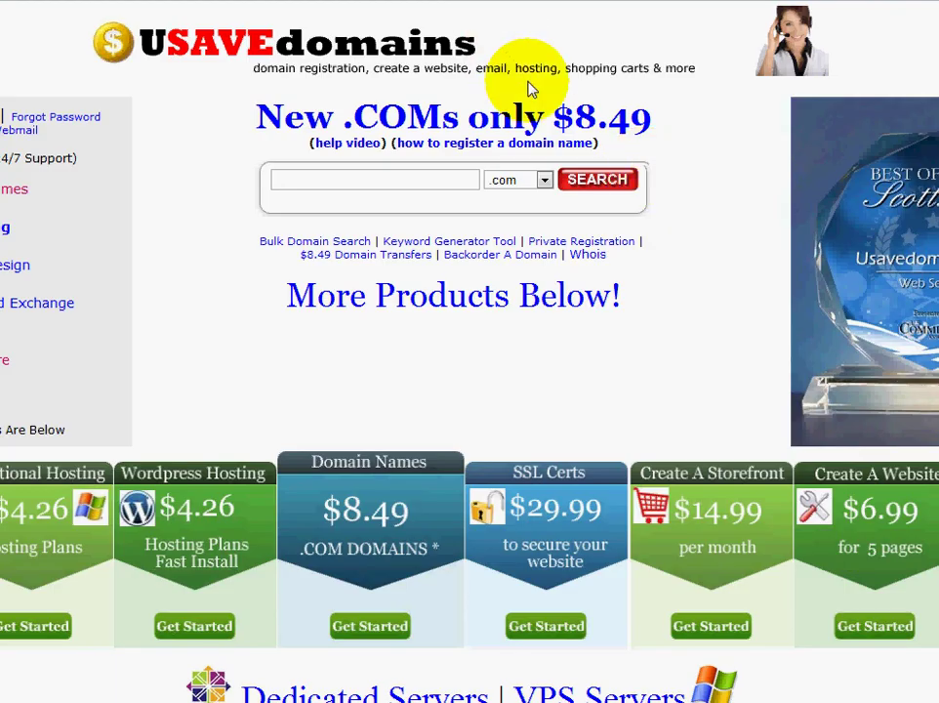
scroll(527, 167, down, 3)
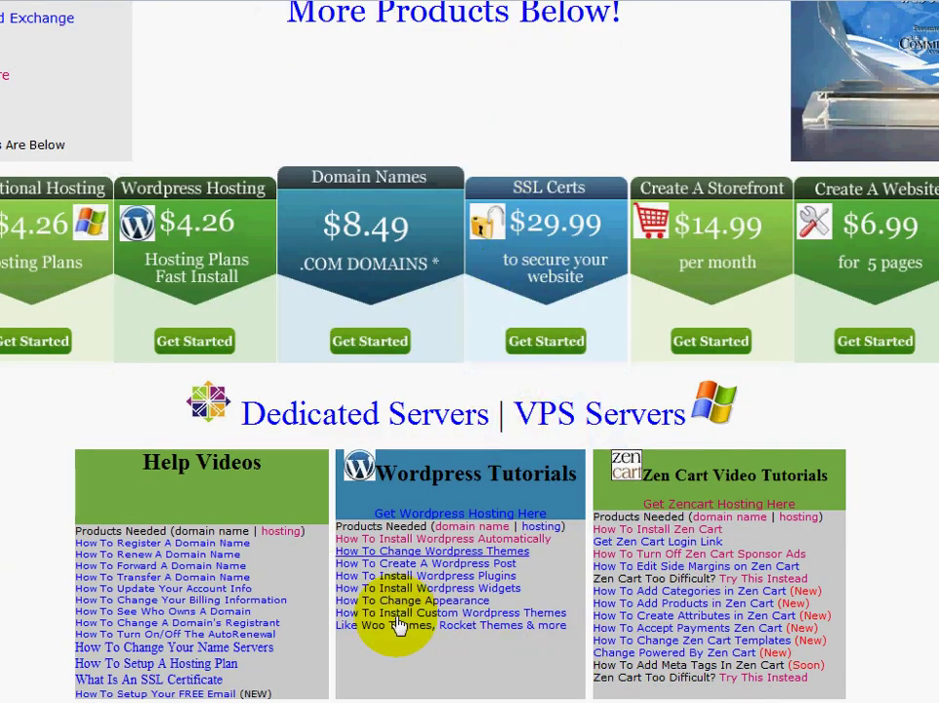